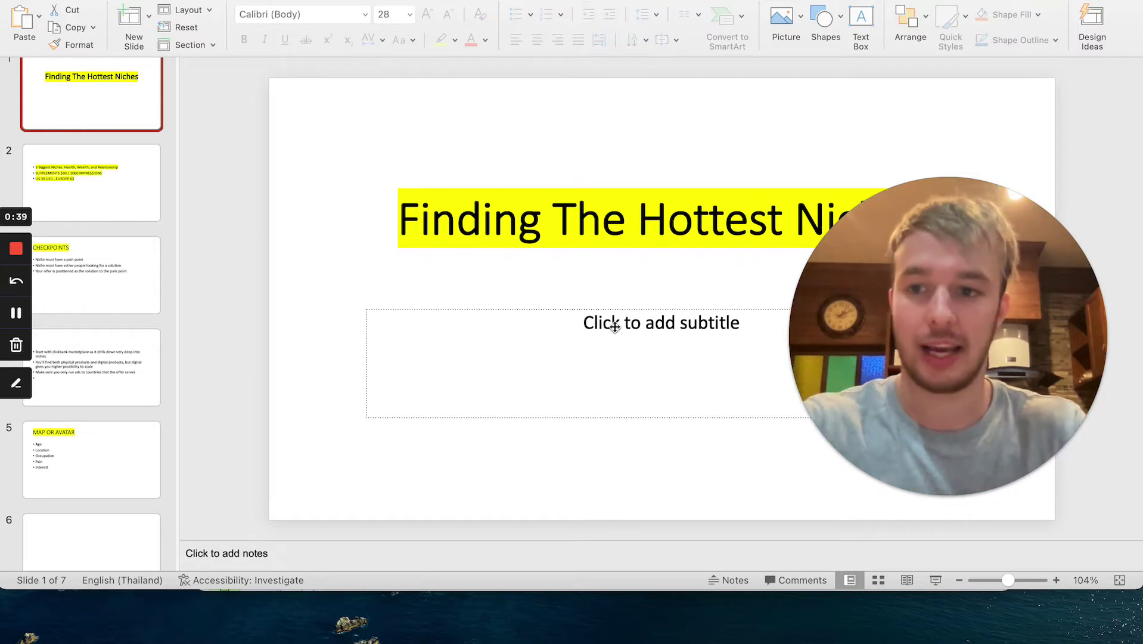
# Display slide 2 with the three biggest niches, supplement pricing and regional rates bullets.
pyautogui.click(117, 212)
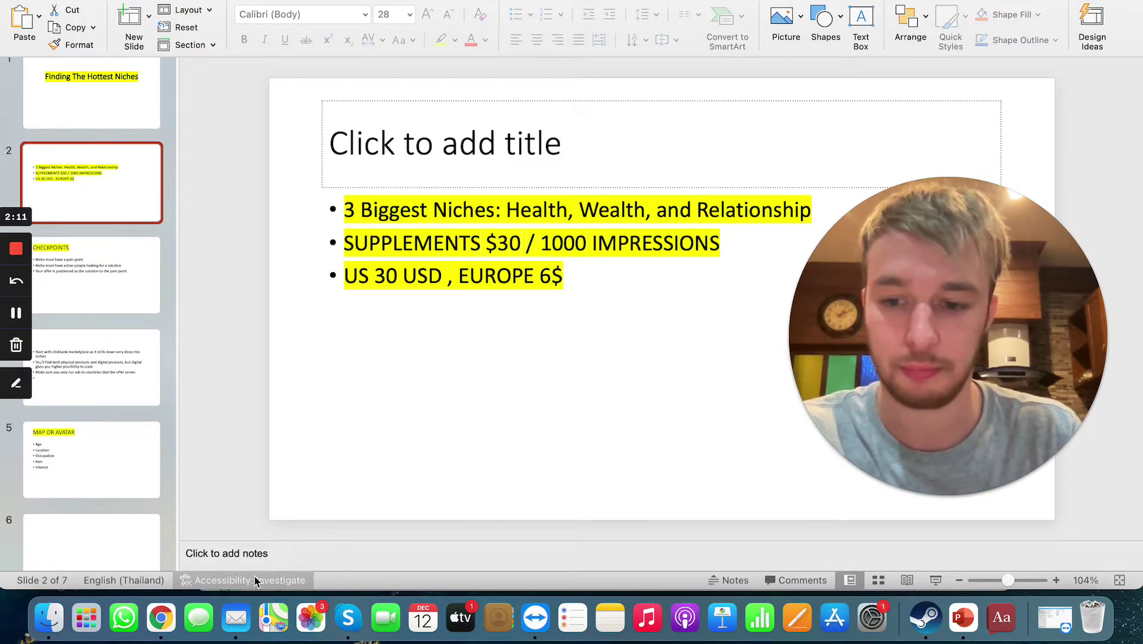
# Switch to ClickBank and list Health & Fitness products sorted by gravity, high to low.
pyautogui.click(162, 617)
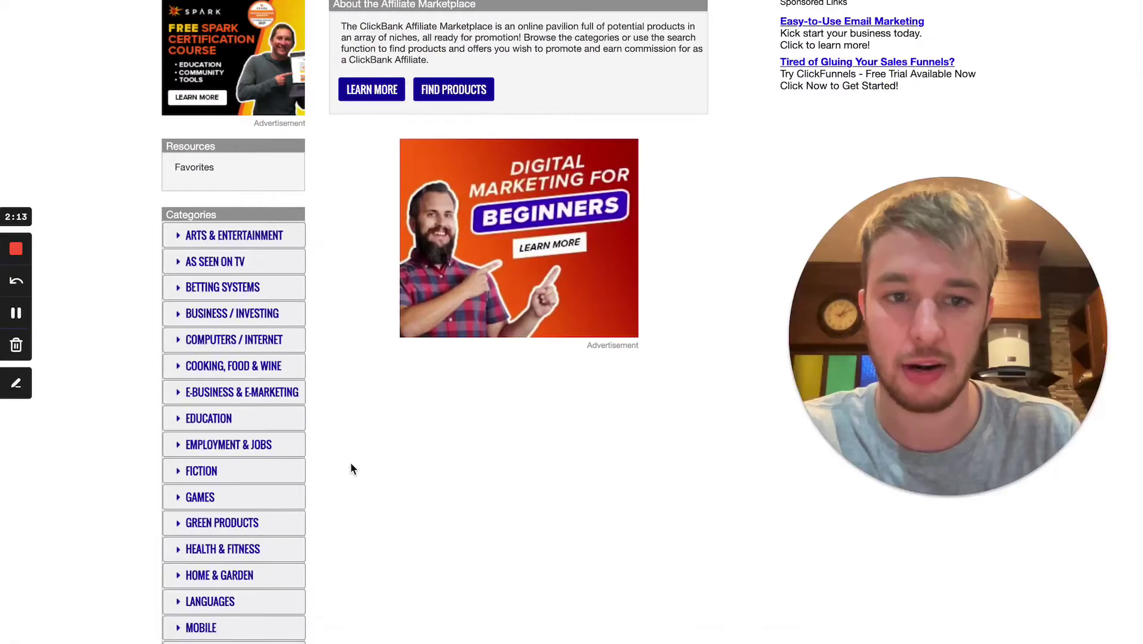
pyautogui.scroll(1, 380, 446)
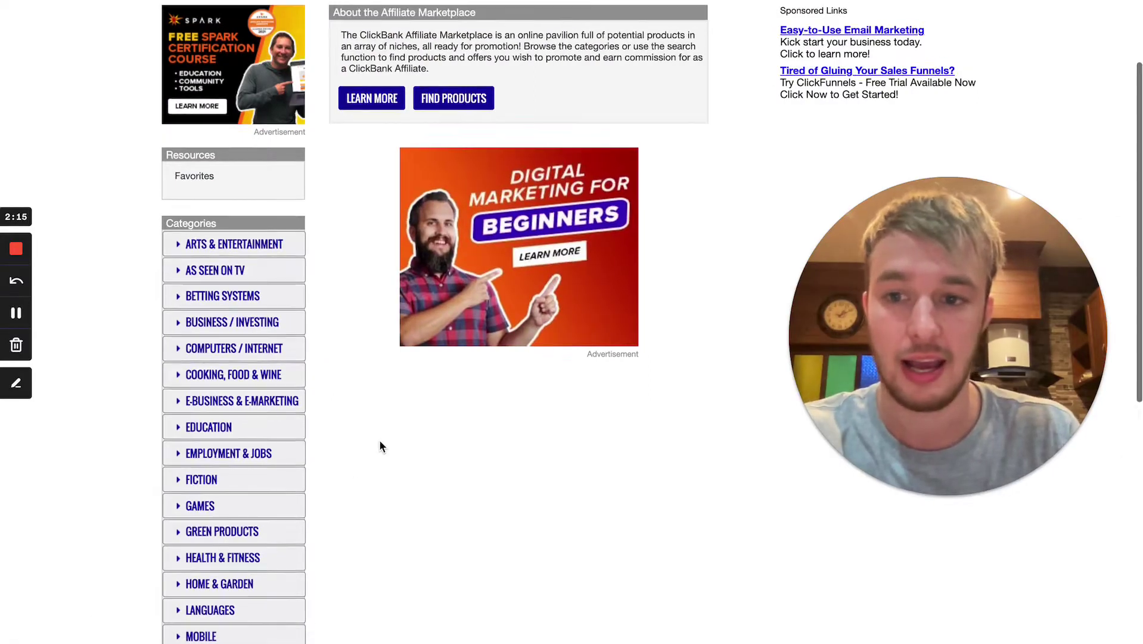
pyautogui.scroll(-2, 380, 445)
pyautogui.scroll(-2, 357, 429)
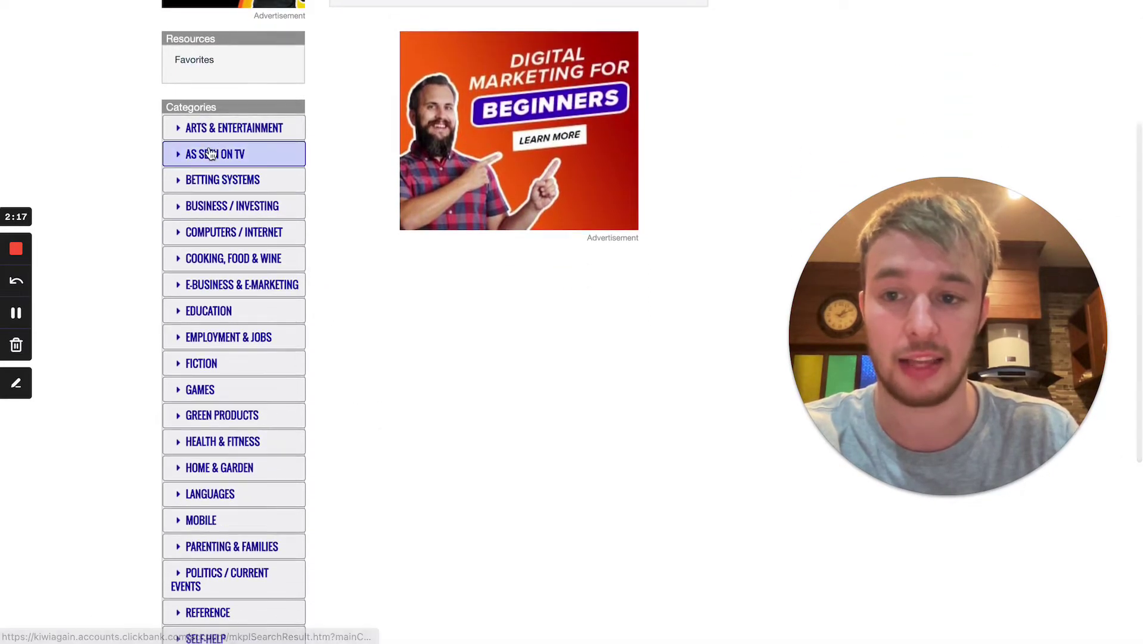
pyautogui.click(231, 439)
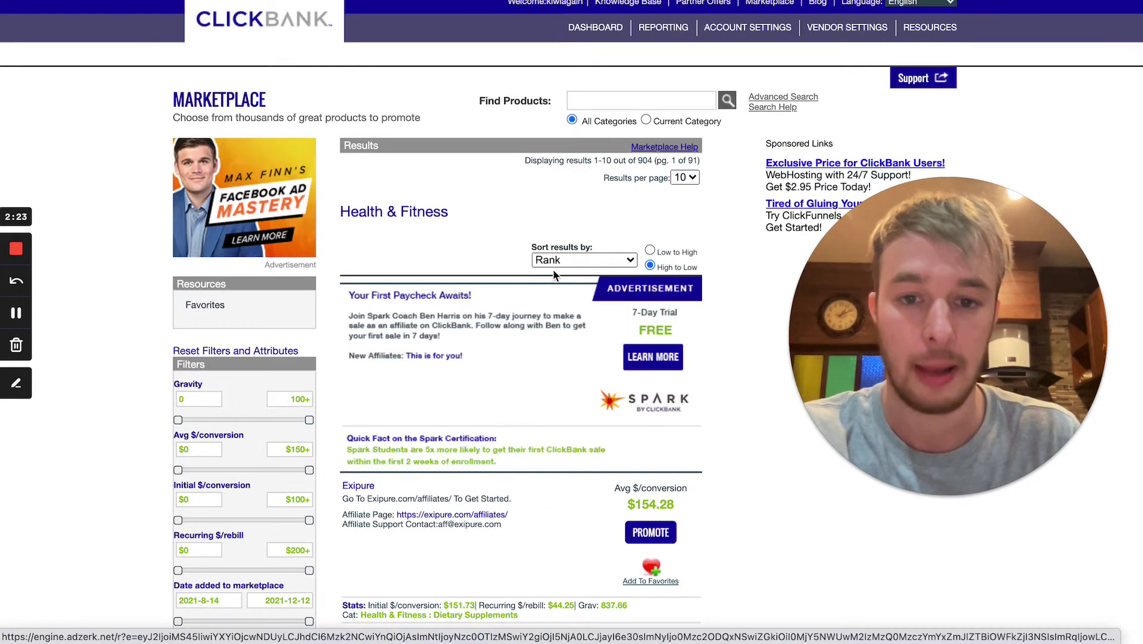
pyautogui.click(574, 260)
pyautogui.click(568, 330)
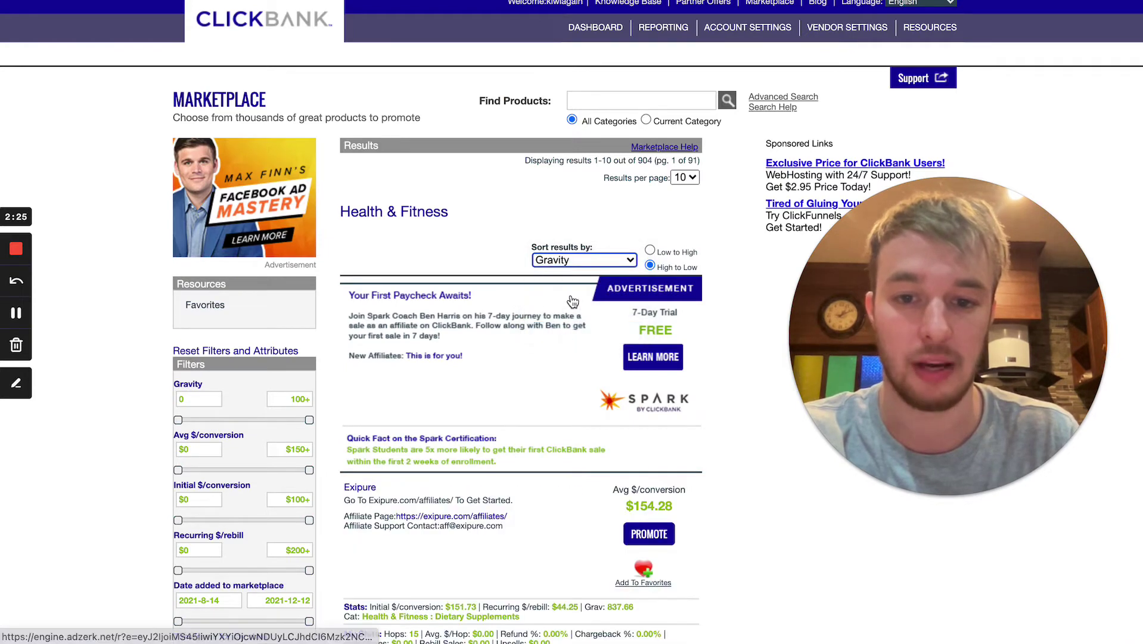
pyautogui.scroll(-2, 665, 273)
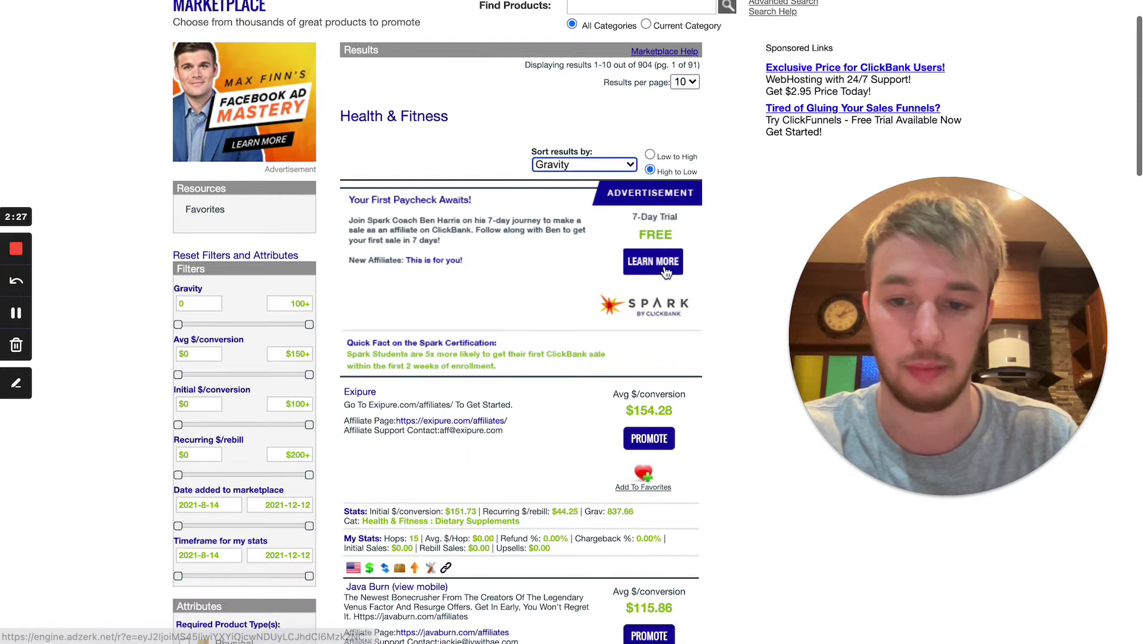
pyautogui.scroll(-2, 535, 381)
pyautogui.scroll(-1, 536, 381)
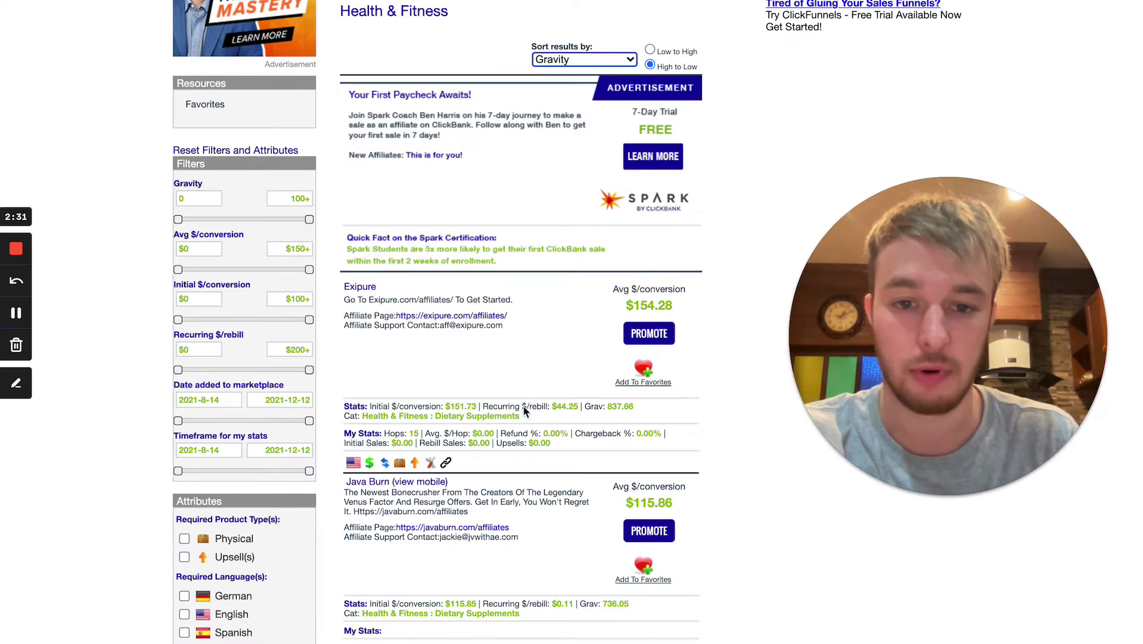
pyautogui.scroll(-3, 525, 409)
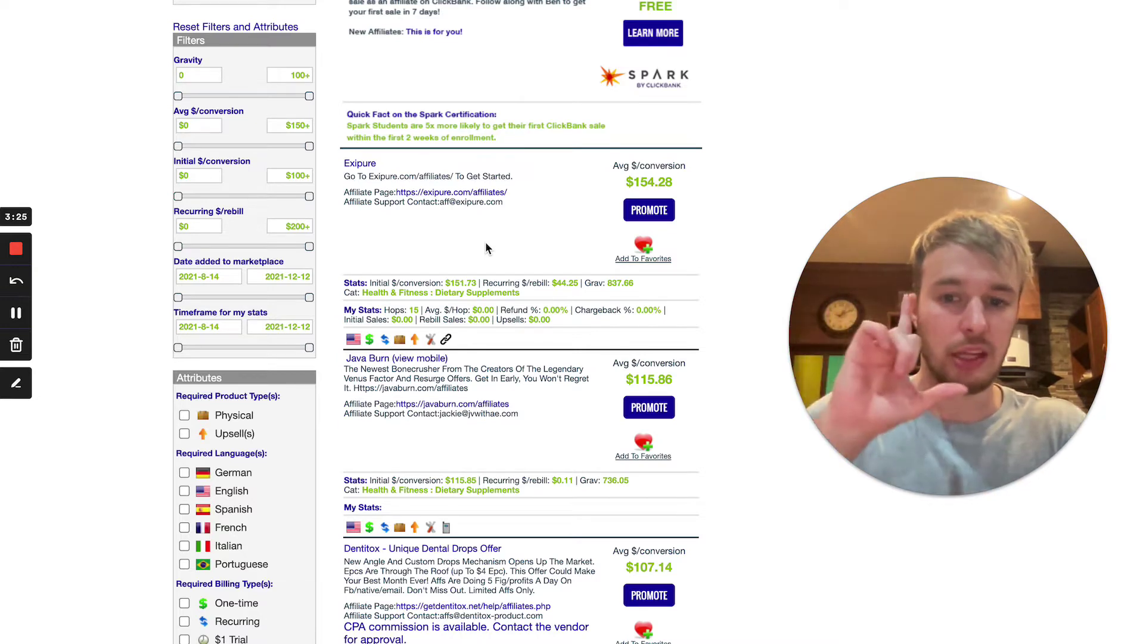
pyautogui.scroll(1, 485, 241)
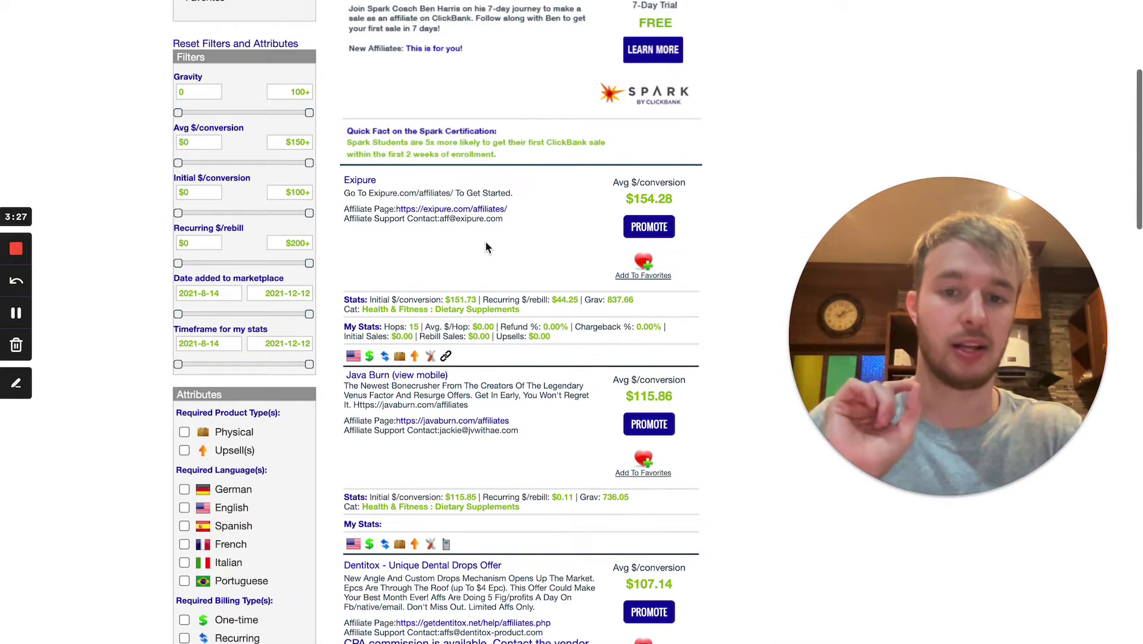
pyautogui.scroll(-1, 482, 239)
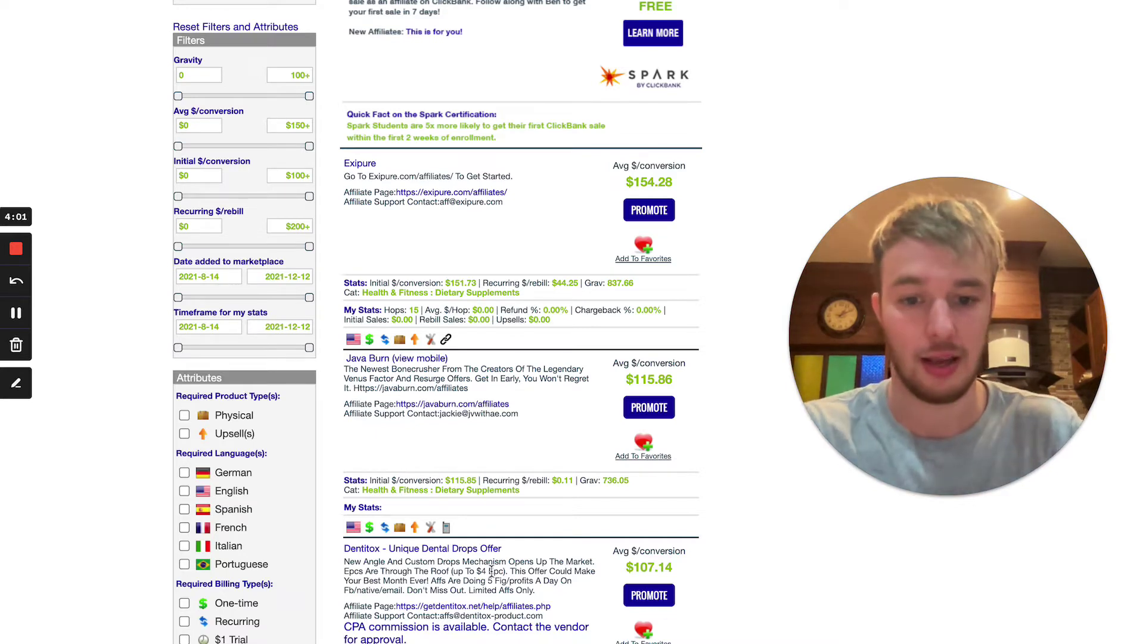
pyautogui.moveTo(963, 636)
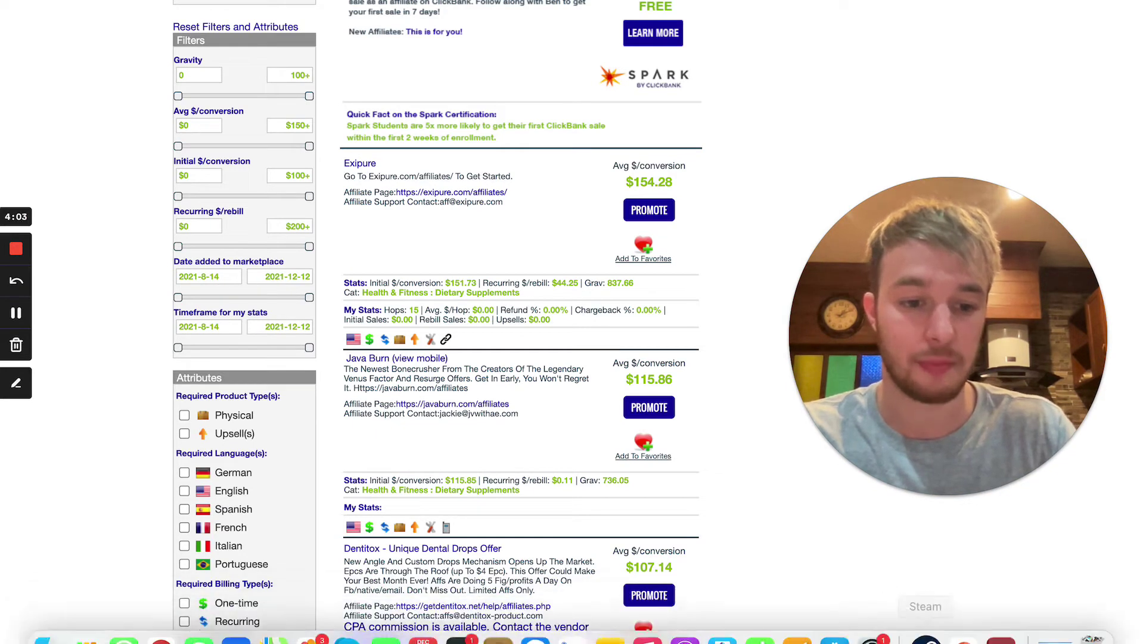
# Return from the ClickBank results to the PowerPoint deck.
pyautogui.click(963, 617)
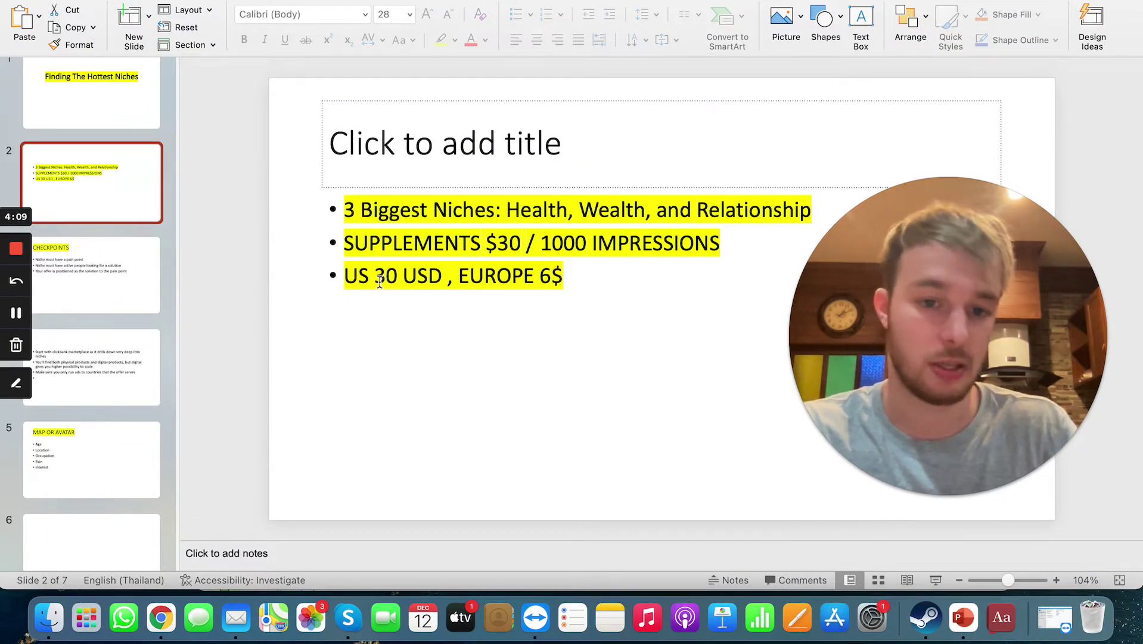
# Show slide 3, CHECKPOINTS, and drag across its pain point, active seekers and positioning bullets.
pyautogui.click(117, 284)
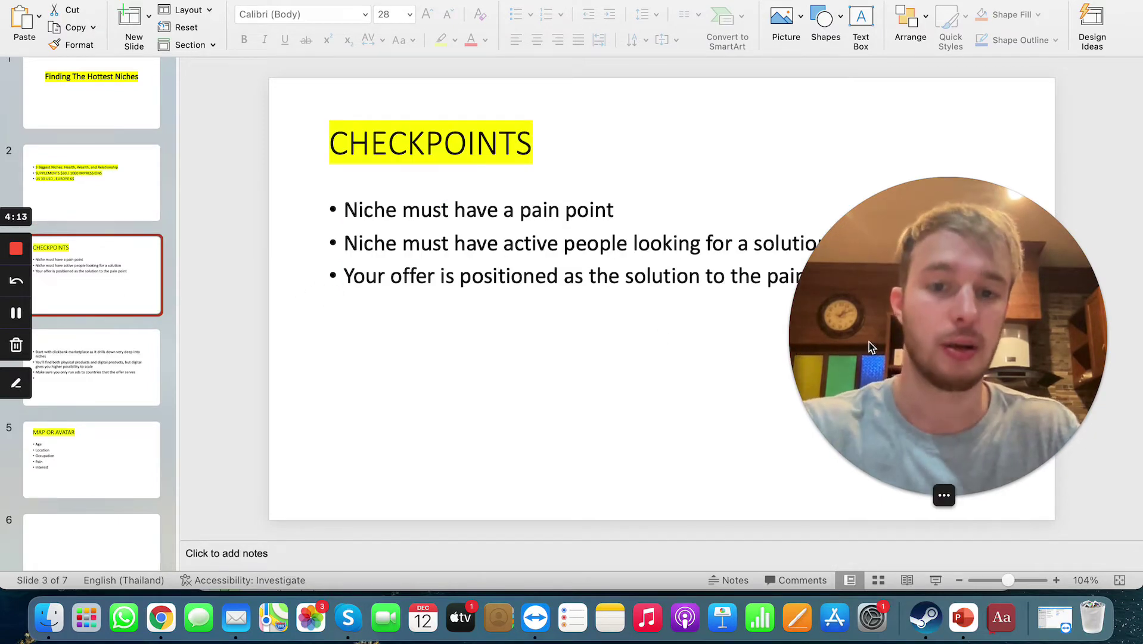
pyautogui.moveTo(868, 344)
pyautogui.mouseDown()
pyautogui.moveTo(895, 231)
pyautogui.moveTo(904, 259)
pyautogui.mouseUp()
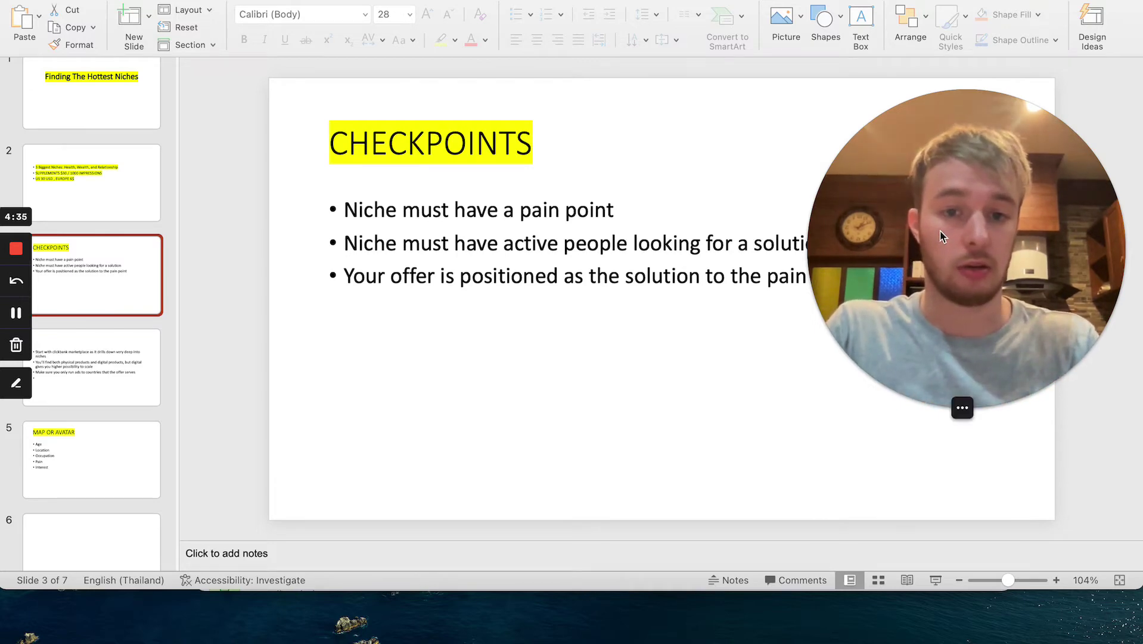
pyautogui.moveTo(940, 230); pyautogui.dragTo(905, 365)
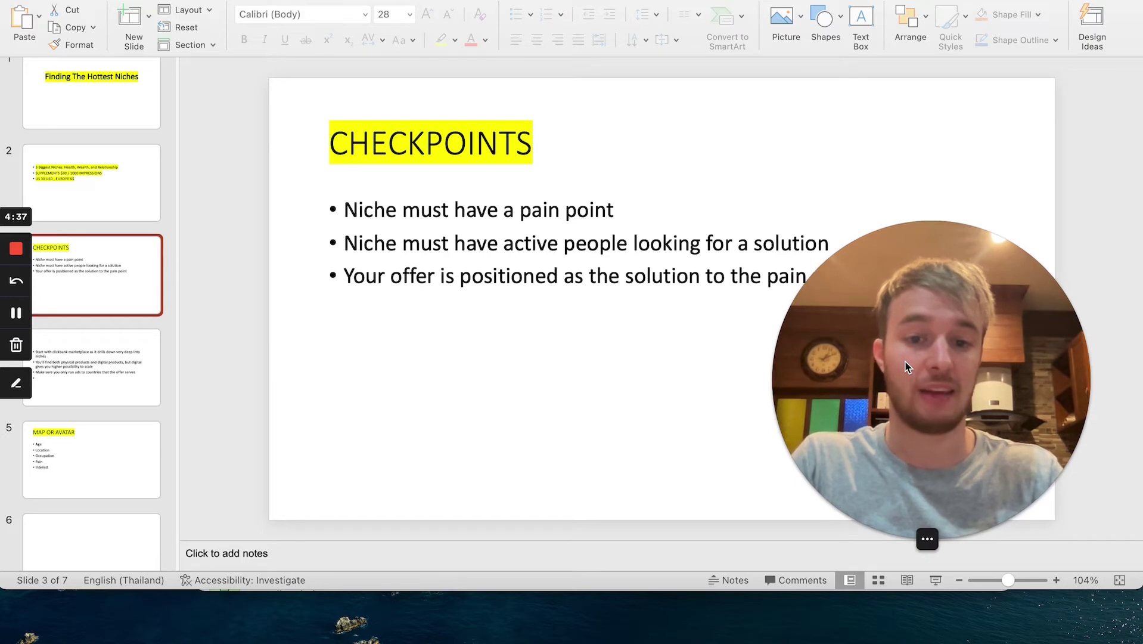
pyautogui.moveTo(905, 365); pyautogui.dragTo(857, 233)
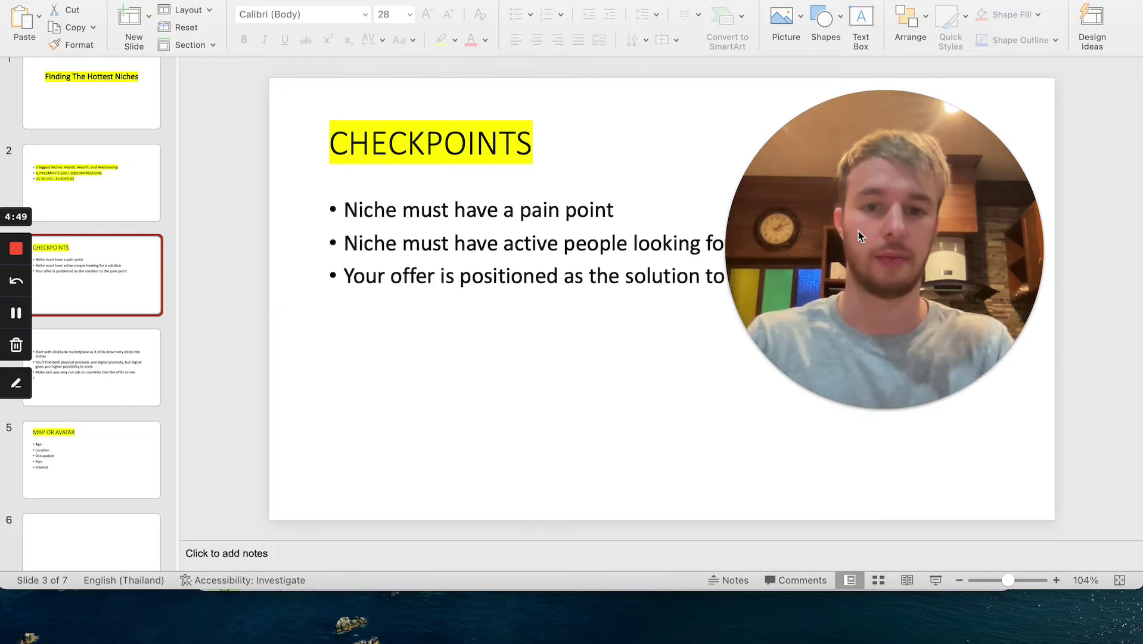
pyautogui.moveTo(859, 236)
pyautogui.mouseDown()
pyautogui.moveTo(907, 341)
pyautogui.moveTo(917, 311)
pyautogui.moveTo(934, 303)
pyautogui.moveTo(969, 420)
pyautogui.moveTo(937, 255)
pyautogui.moveTo(854, 230)
pyautogui.mouseUp()
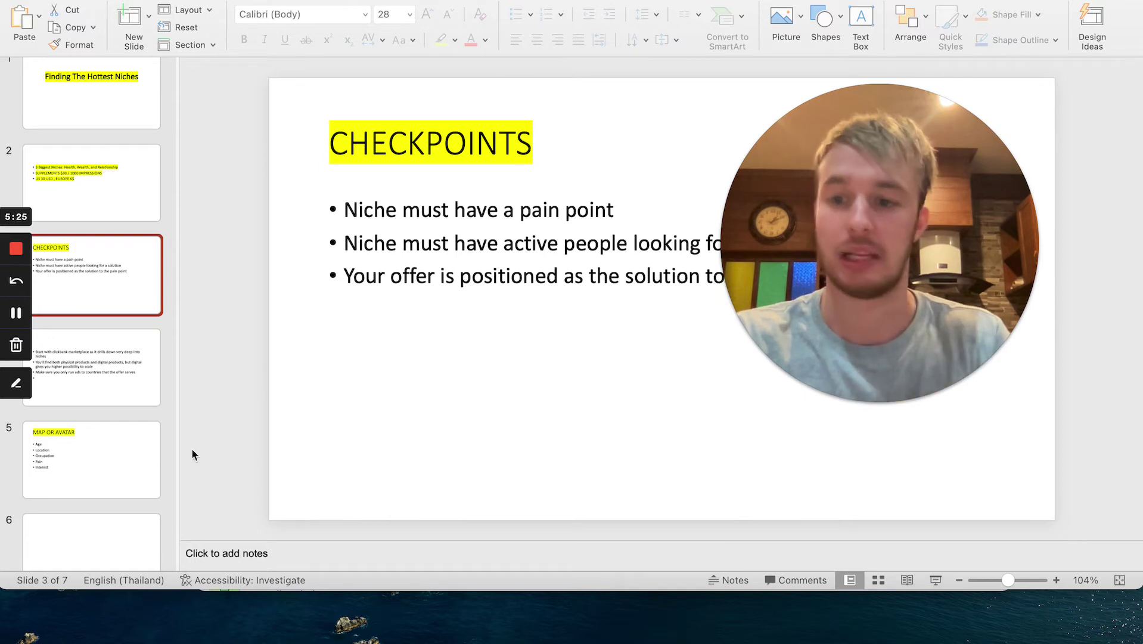
# Show slide 4 on starting in the ClickBank marketplace and drag across its bullets.
pyautogui.click(111, 392)
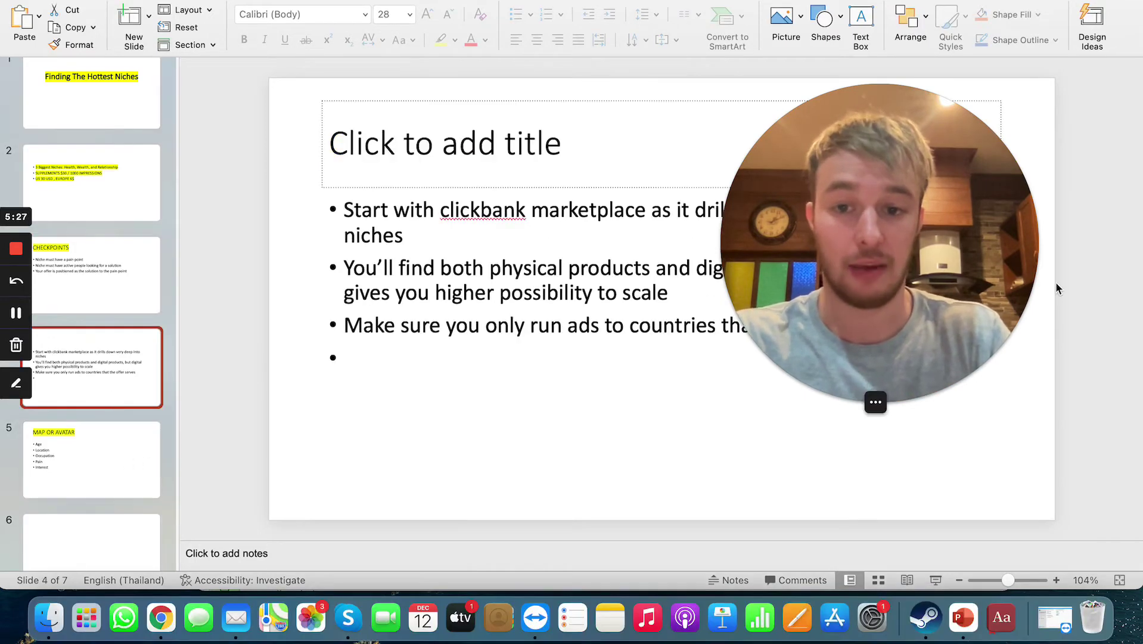
pyautogui.moveTo(949, 230); pyautogui.dragTo(1052, 367)
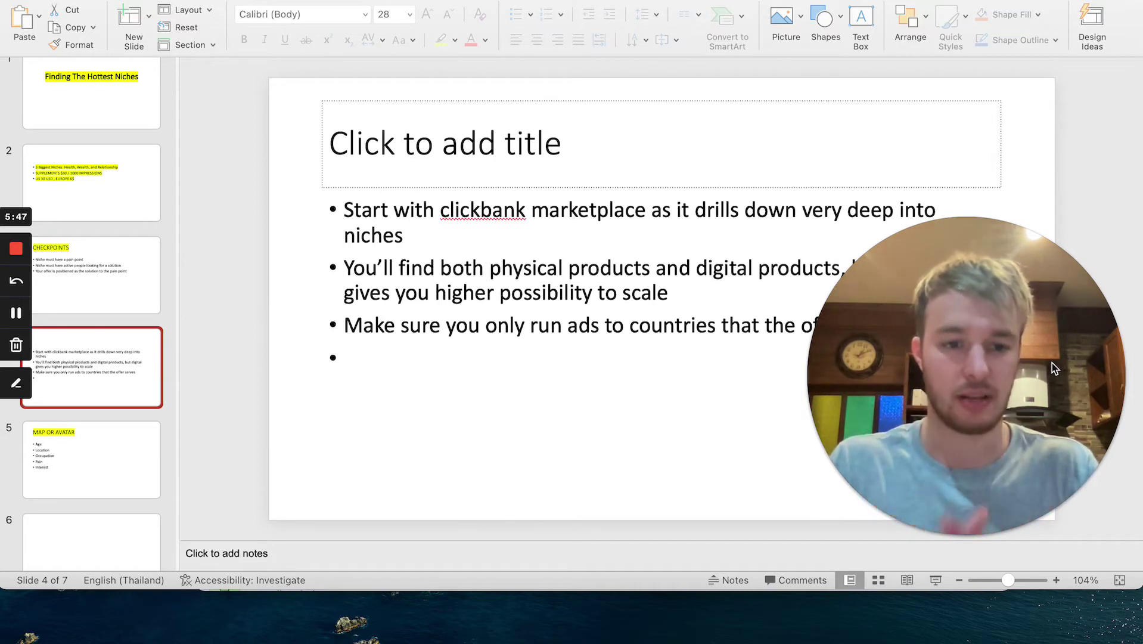
pyautogui.moveTo(1052, 363)
pyautogui.mouseDown()
pyautogui.moveTo(996, 392)
pyautogui.moveTo(1028, 402)
pyautogui.moveTo(910, 418)
pyautogui.moveTo(973, 280)
pyautogui.moveTo(960, 278)
pyautogui.mouseUp()
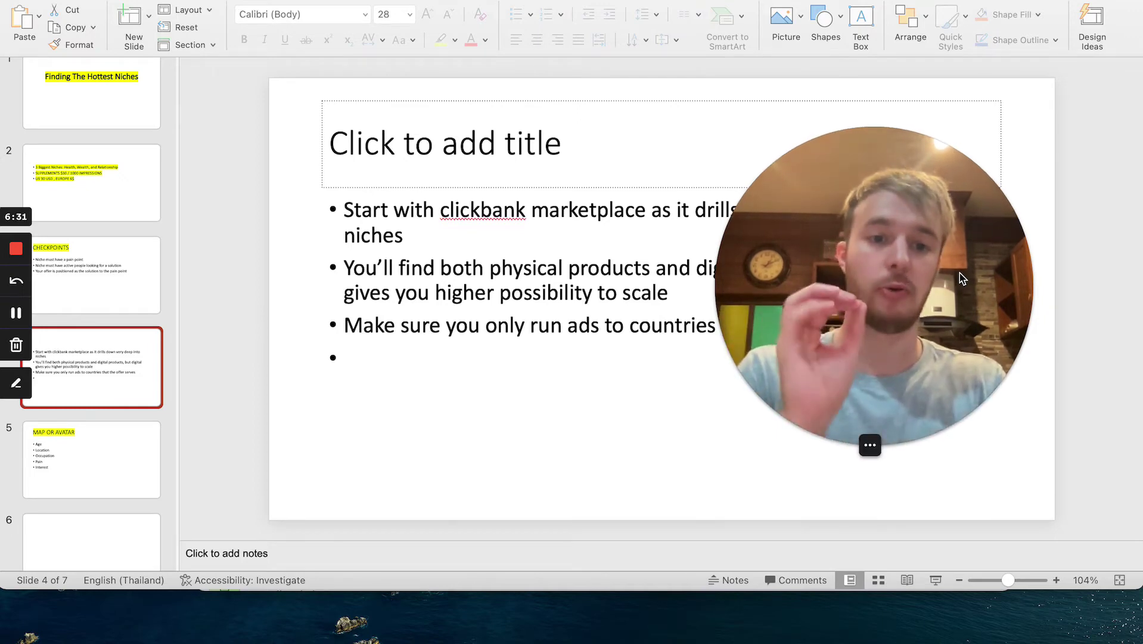
pyautogui.moveTo(961, 278)
pyautogui.mouseDown()
pyautogui.moveTo(1038, 372)
pyautogui.moveTo(998, 456)
pyautogui.moveTo(923, 241)
pyautogui.moveTo(915, 281)
pyautogui.mouseUp()
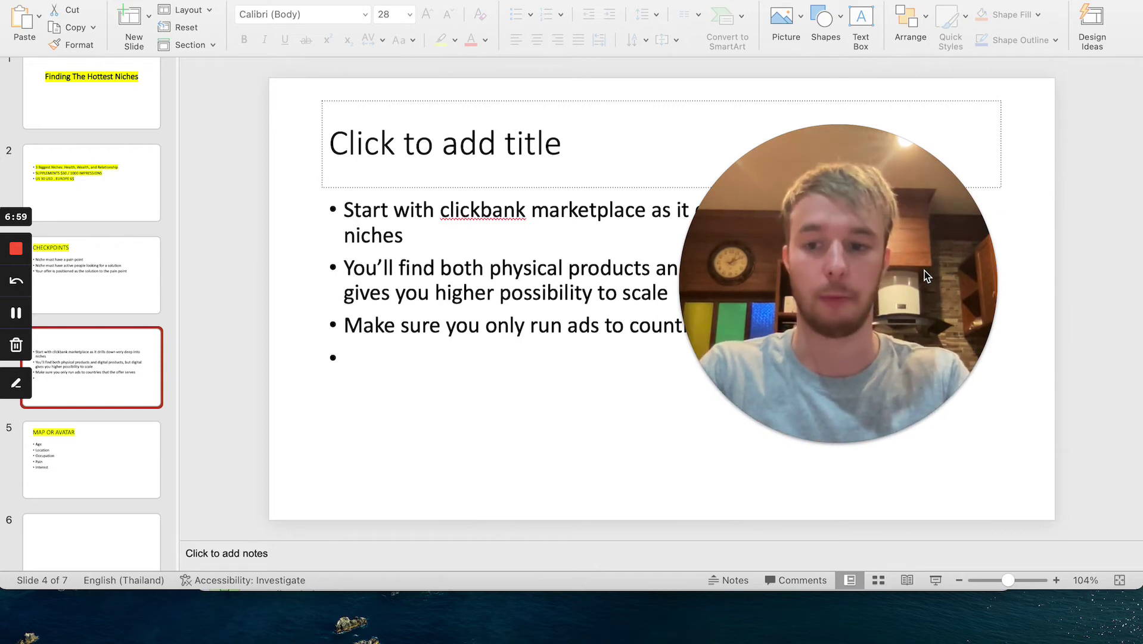
# Display slide 5, MAP OR AVATAR, listing age, location, occupation, pain and interest.
pyautogui.click(133, 480)
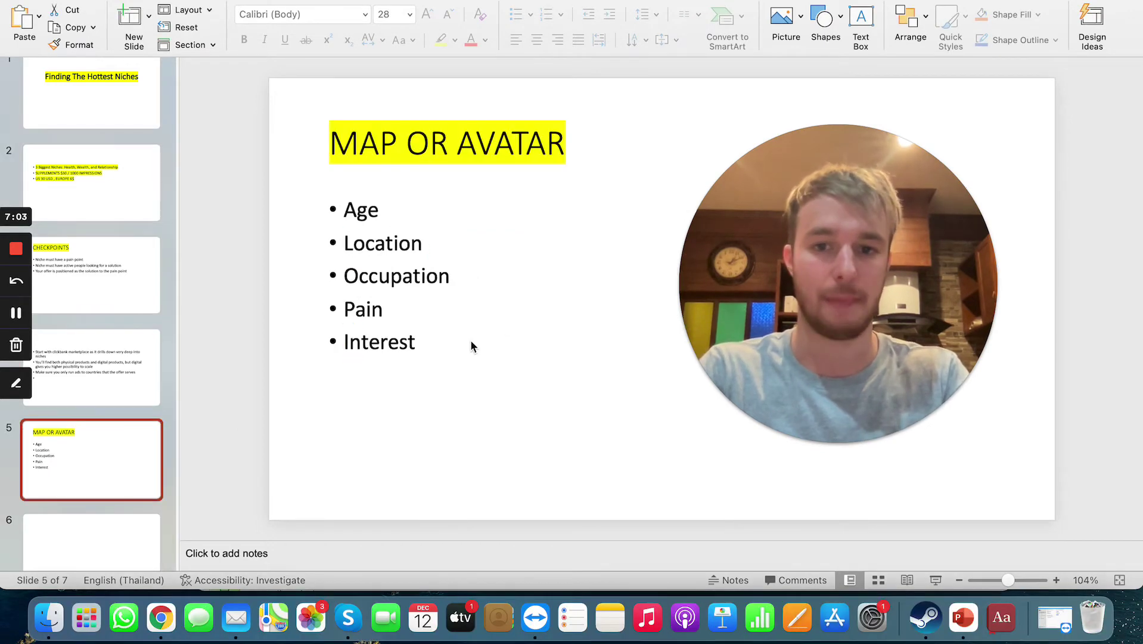